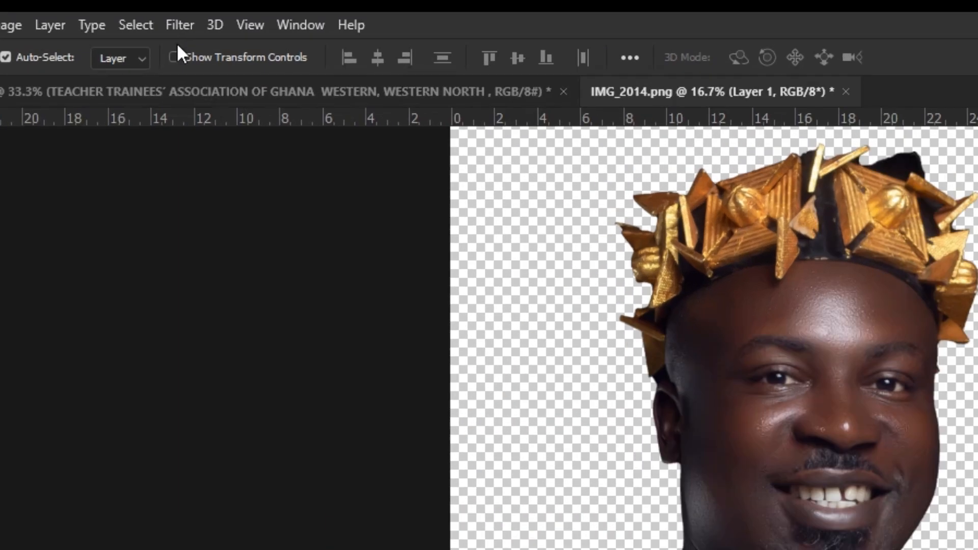
# Convert the portrait layer for smart filters and open it in the Camera Raw Filter, with the face in close view.
pyautogui.click(178, 25)
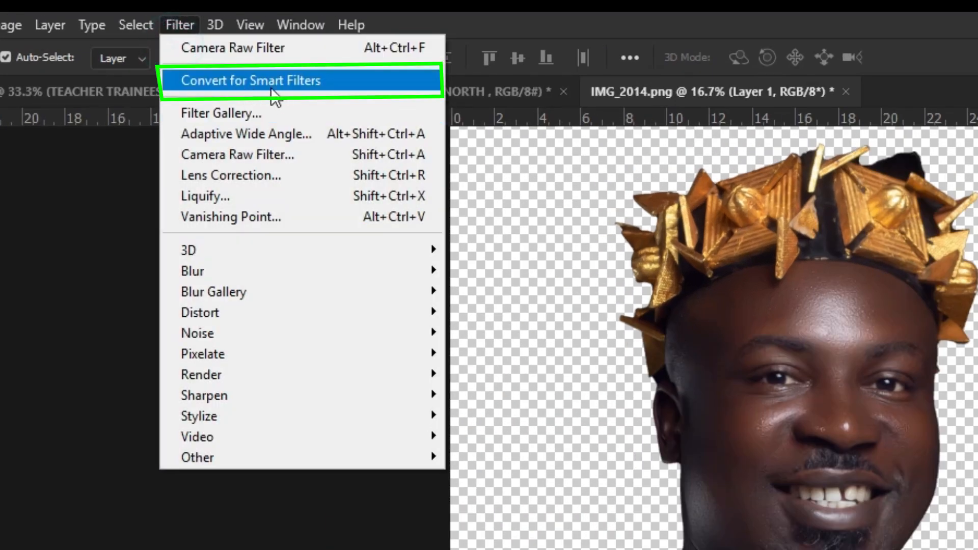
pyautogui.click(320, 81)
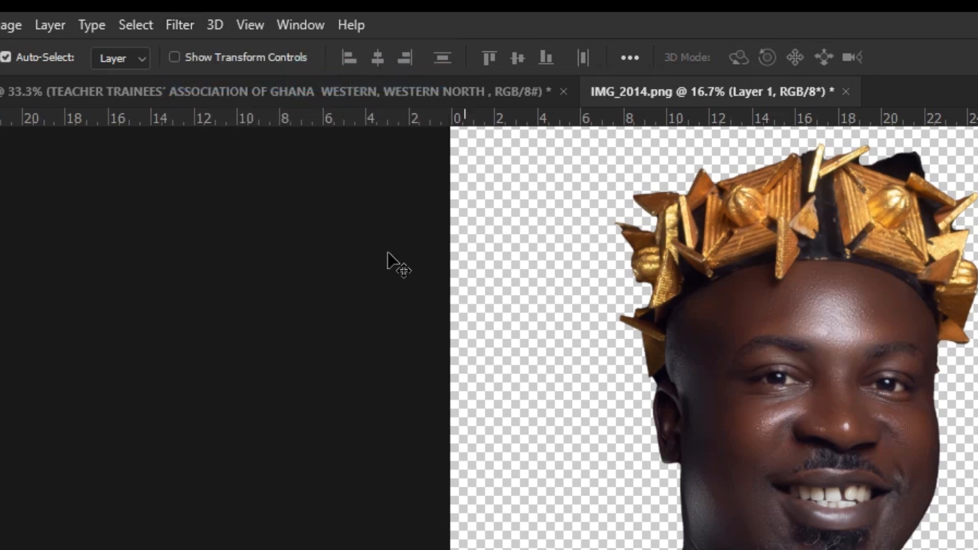
pyautogui.click(174, 23)
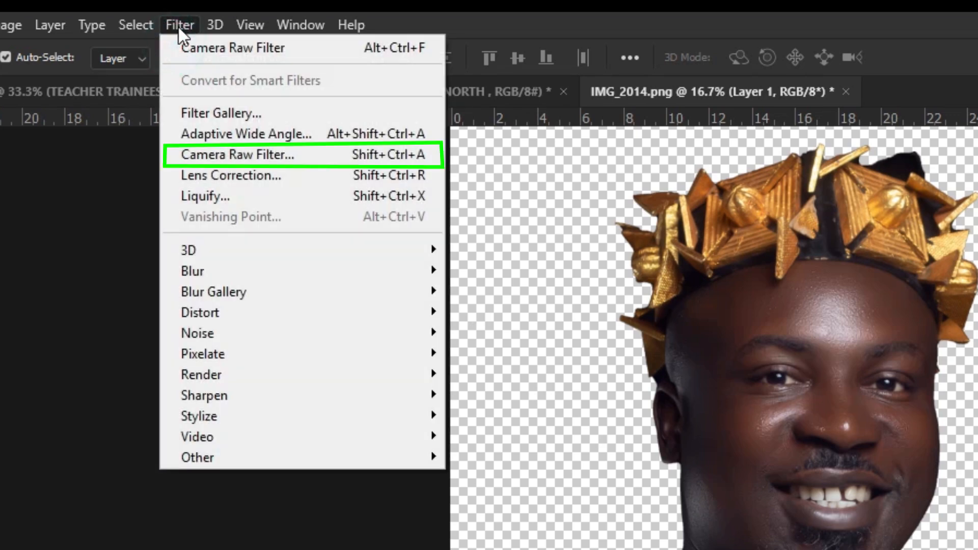
pyautogui.click(259, 158)
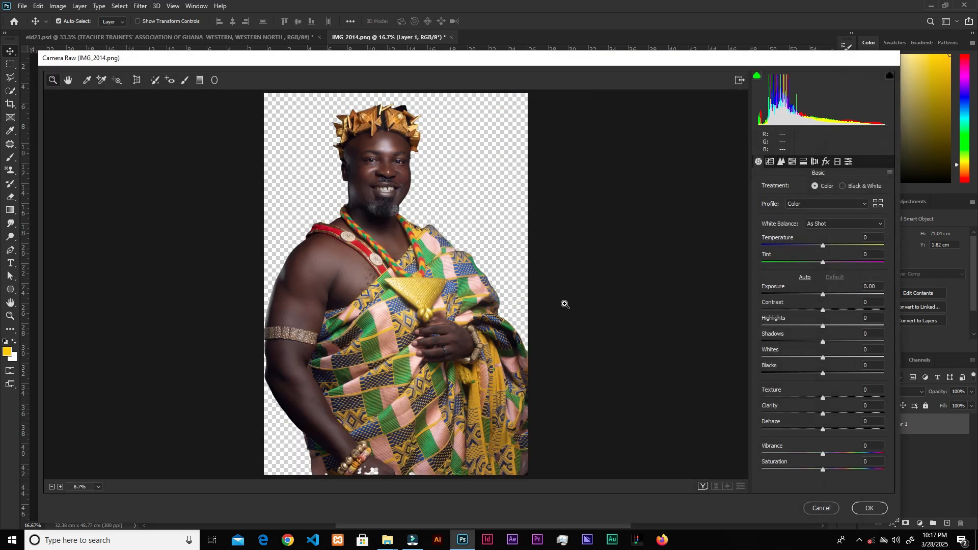
pyautogui.click(379, 160)
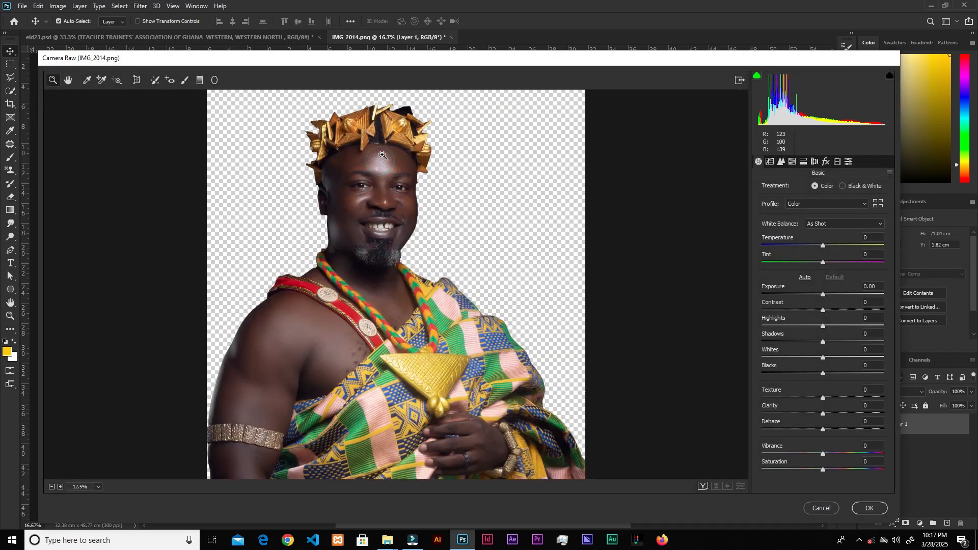
pyautogui.click(376, 176)
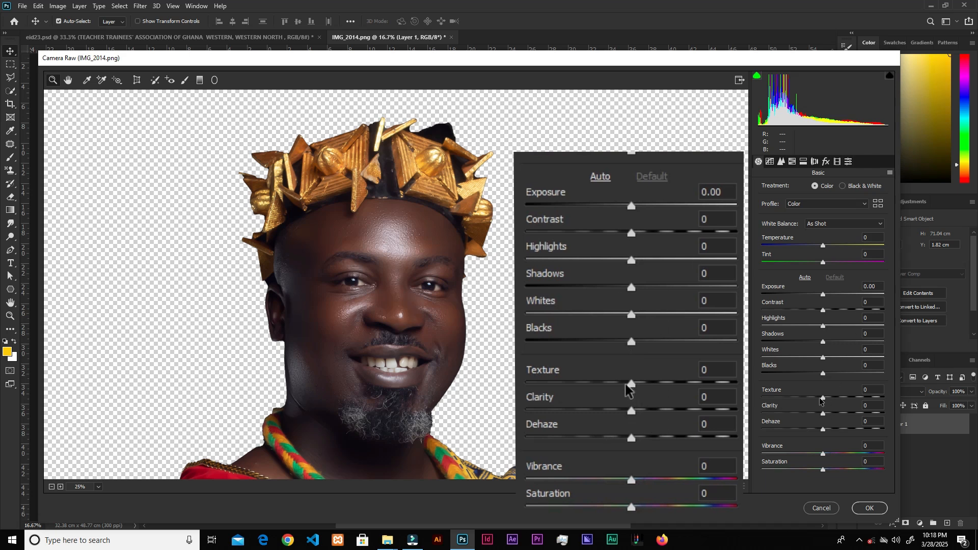
# Set the portrait's Texture to +100, Clarity to +100 and Dehaze to +12 in Camera Raw.
pyautogui.moveTo(824, 399); pyautogui.dragTo(883, 407)
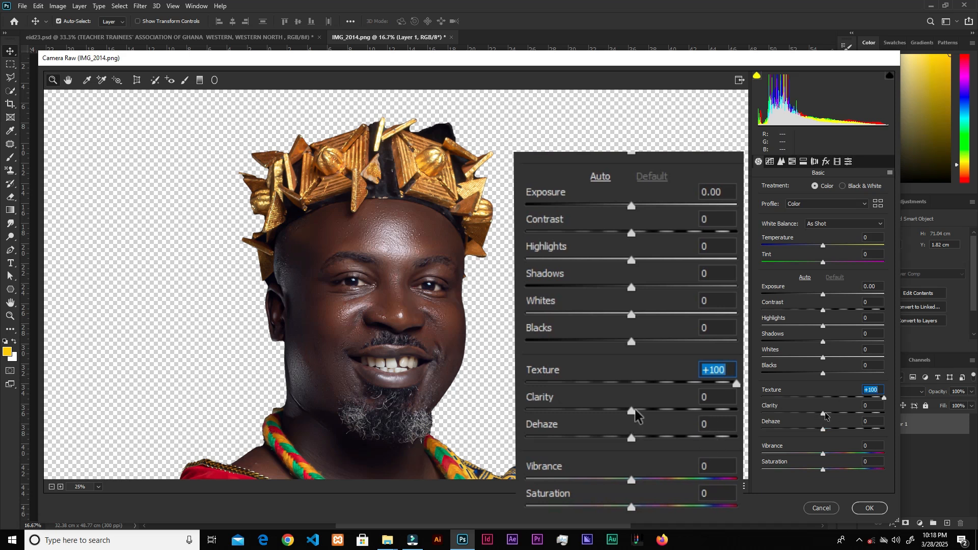
pyautogui.moveTo(824, 414); pyautogui.dragTo(889, 422)
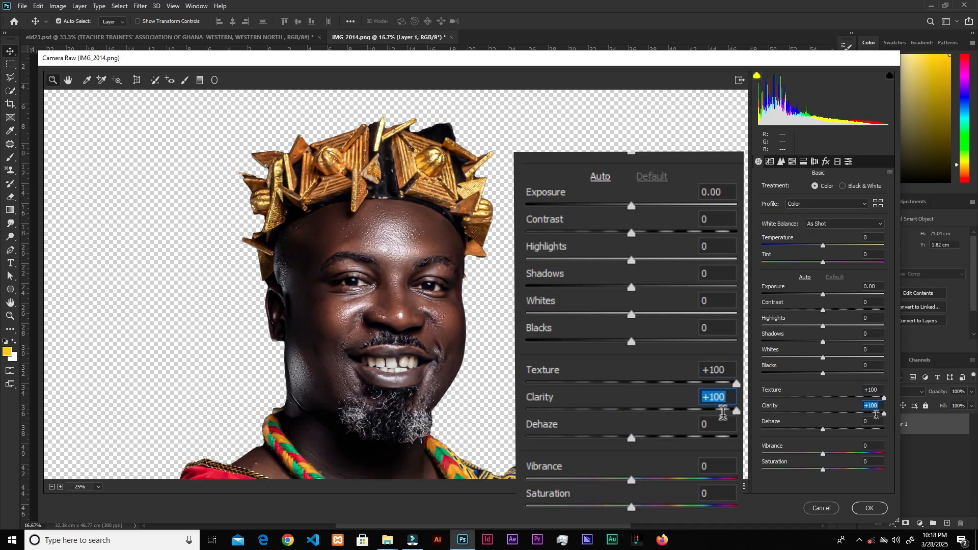
pyautogui.moveTo(824, 430); pyautogui.dragTo(830, 432)
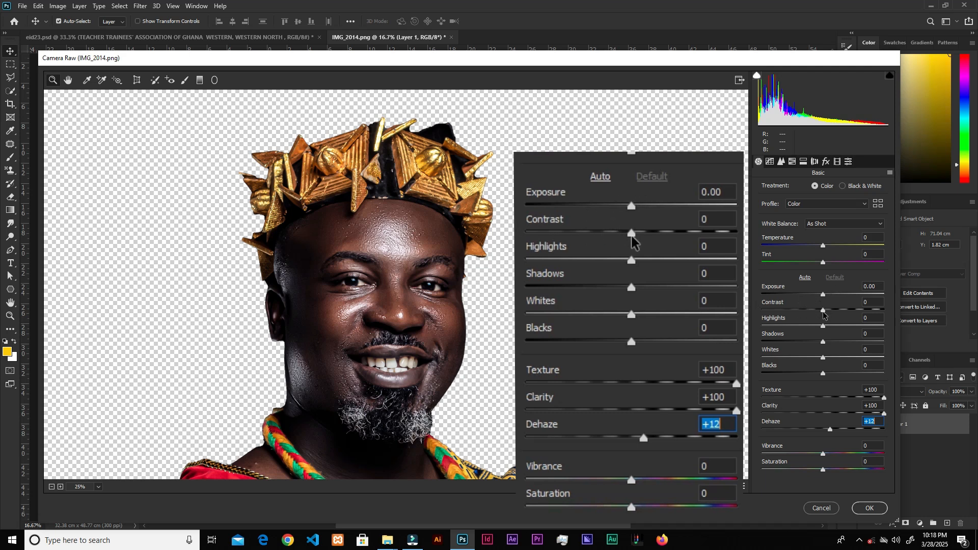
# Set the exposure to +0.90 and adjust the vibrance, then apply the Camera Raw edits to the portrait.
pyautogui.moveTo(632, 206); pyautogui.dragTo(651, 211)
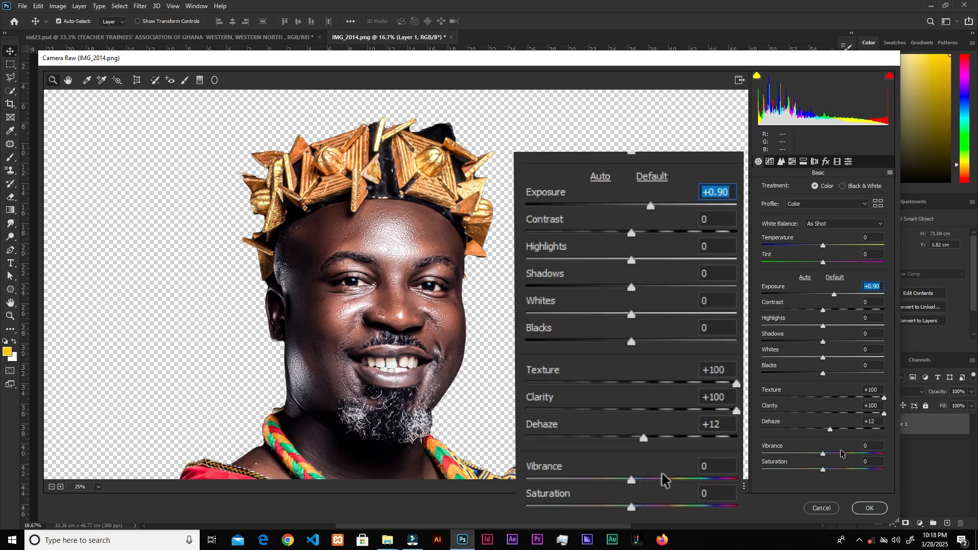
pyautogui.moveTo(665, 481); pyautogui.dragTo(676, 480)
pyautogui.moveTo(849, 453); pyautogui.dragTo(813, 452)
pyautogui.hotkey('ctrl', '-')
pyautogui.click(873, 510)
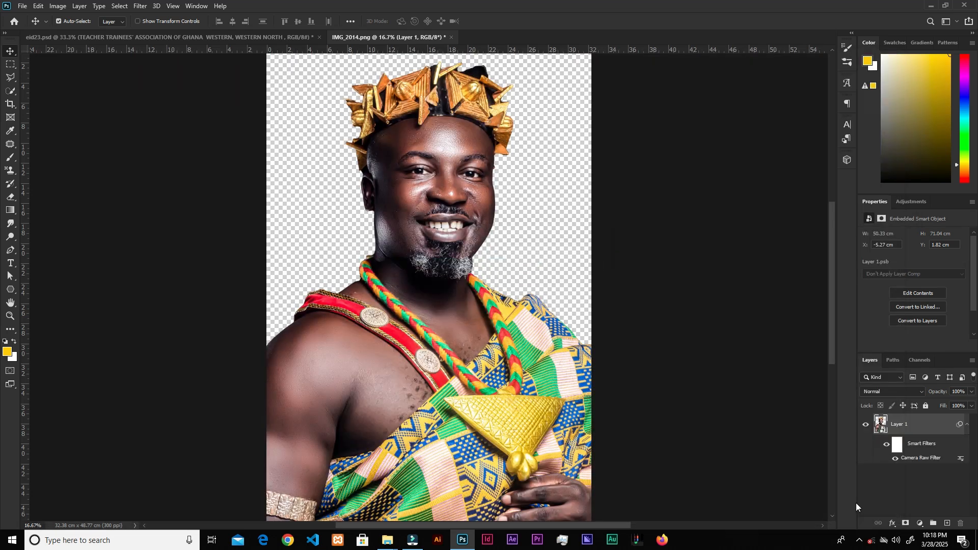
# Compare the portrait with and without the Camera Raw filter by undoing and redoing it.
pyautogui.hotkey('ctrl', 'z')
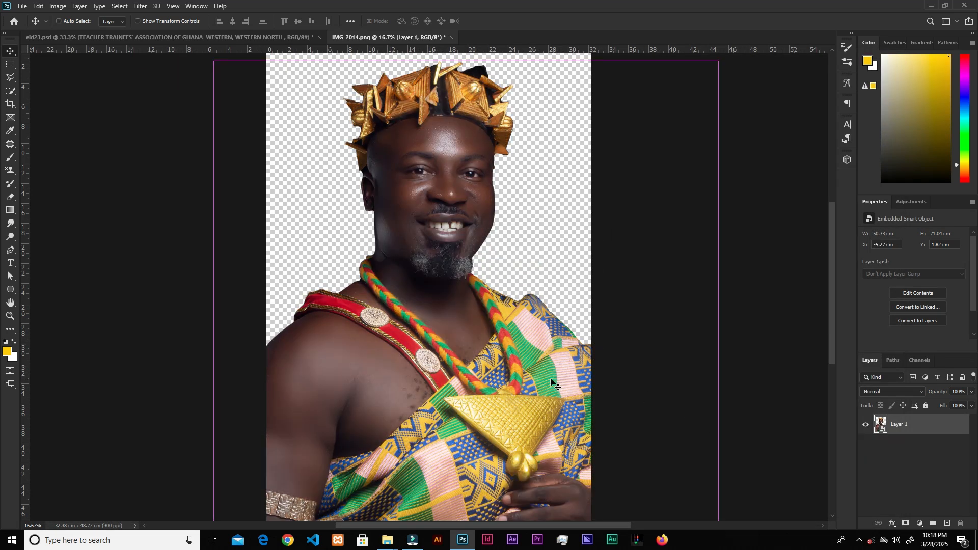
pyautogui.hotkey('ctrl', 'shift', 'z')
pyautogui.hotkey('ctrl', 'z')
pyautogui.hotkey('ctrl', 'shift', 'z')
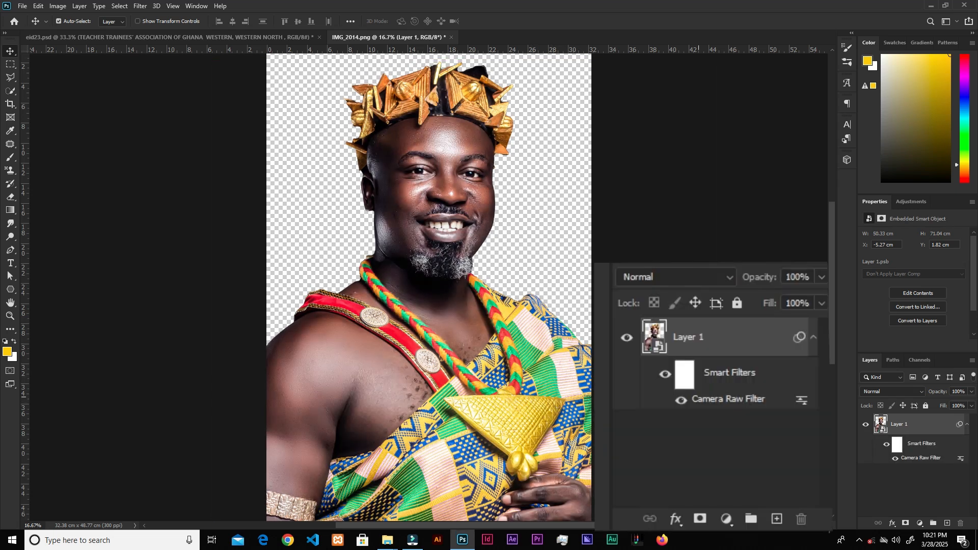
# Duplicate Layer 1 and apply a High Pass filter with a radius of 2.3 pixels to the copy.
pyautogui.moveTo(940, 425); pyautogui.dragTo(948, 523)
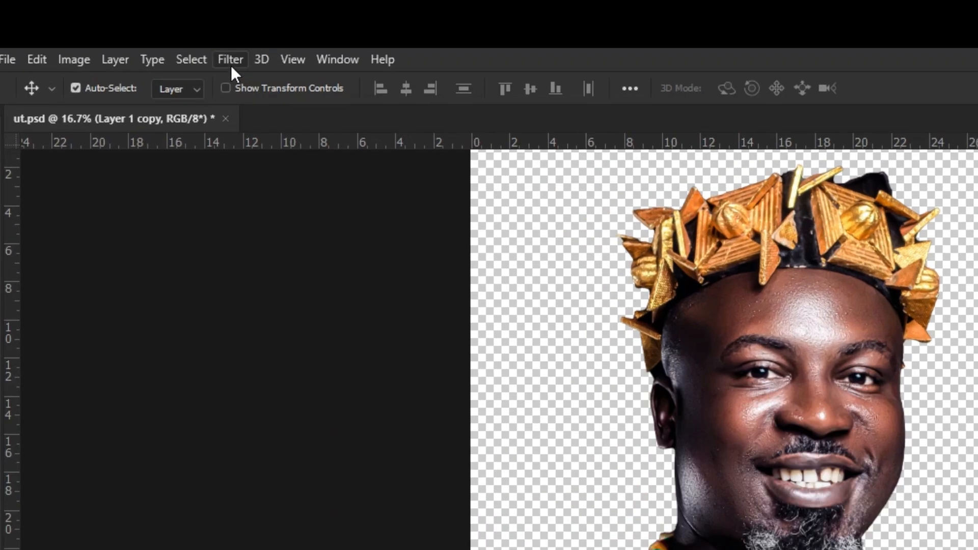
pyautogui.click(140, 6)
pyautogui.moveTo(286, 444)
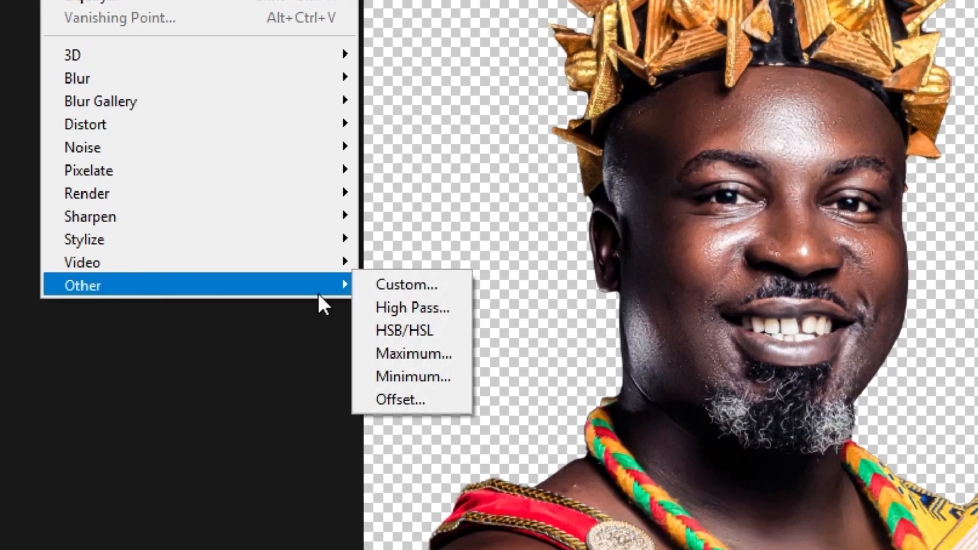
pyautogui.click(410, 311)
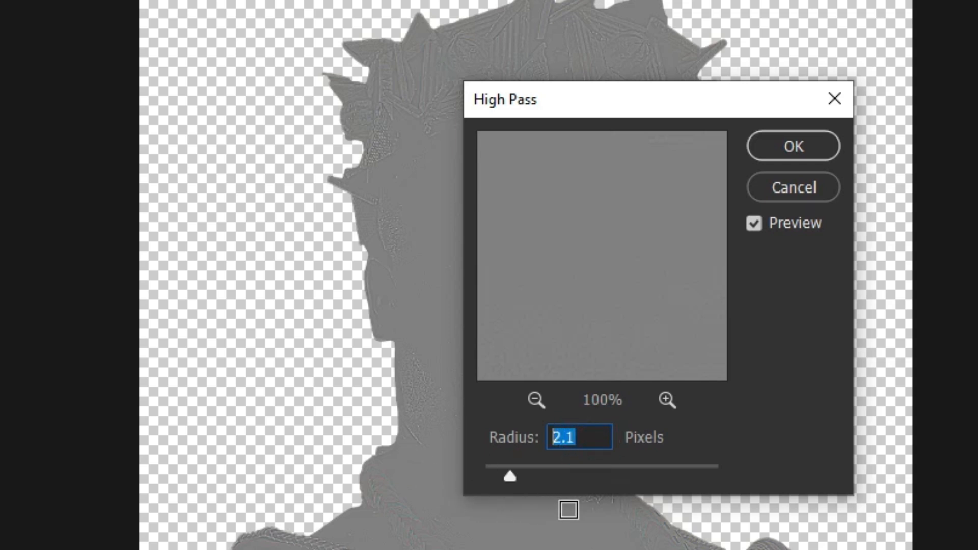
pyautogui.write('2.3')
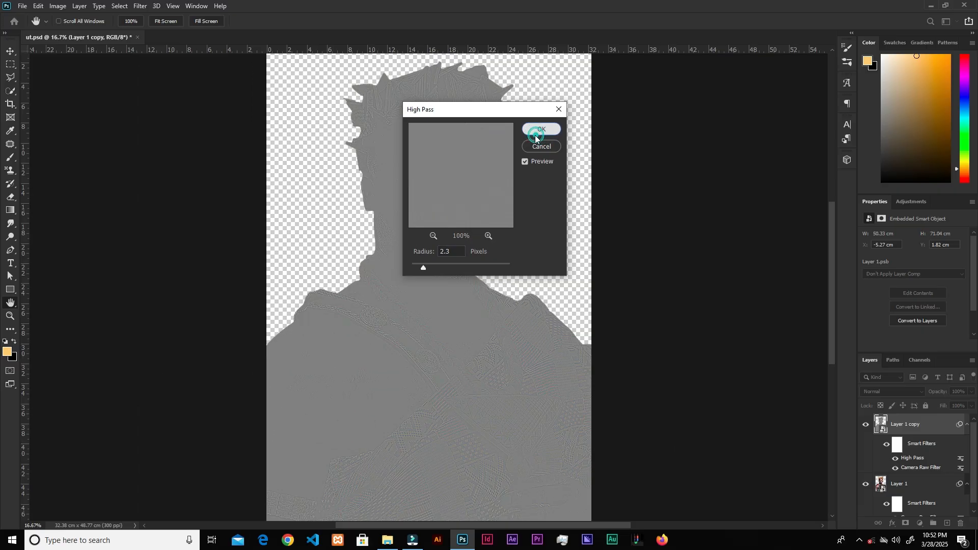
pyautogui.click(793, 147)
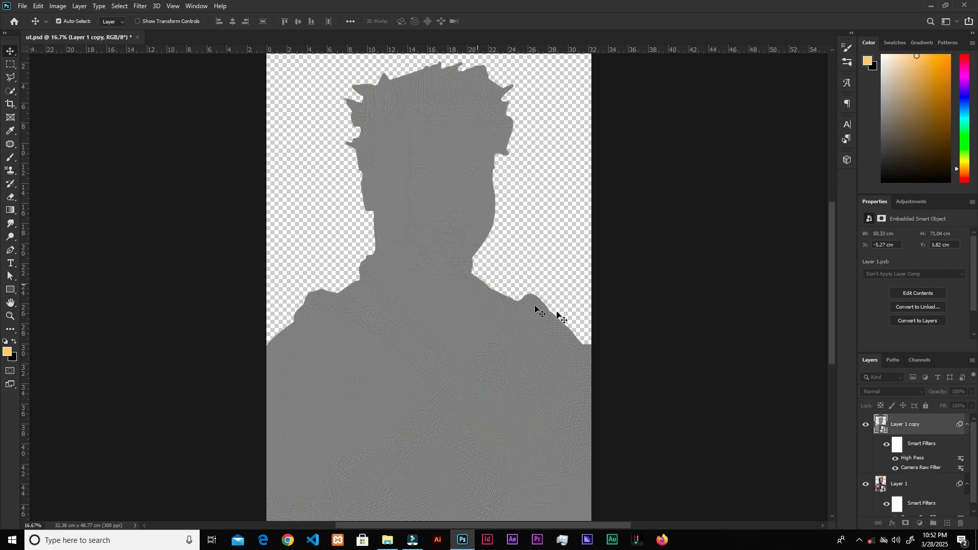
# Set the High Pass copy's blend mode to Linear Light and toggle the layer's visibility to compare the sharpening on the face.
pyautogui.click(878, 391)
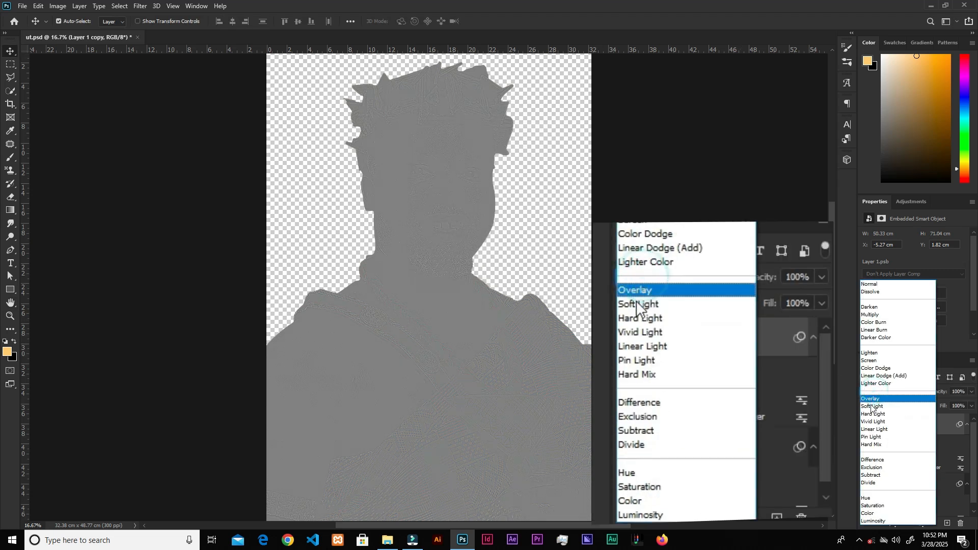
pyautogui.click(876, 429)
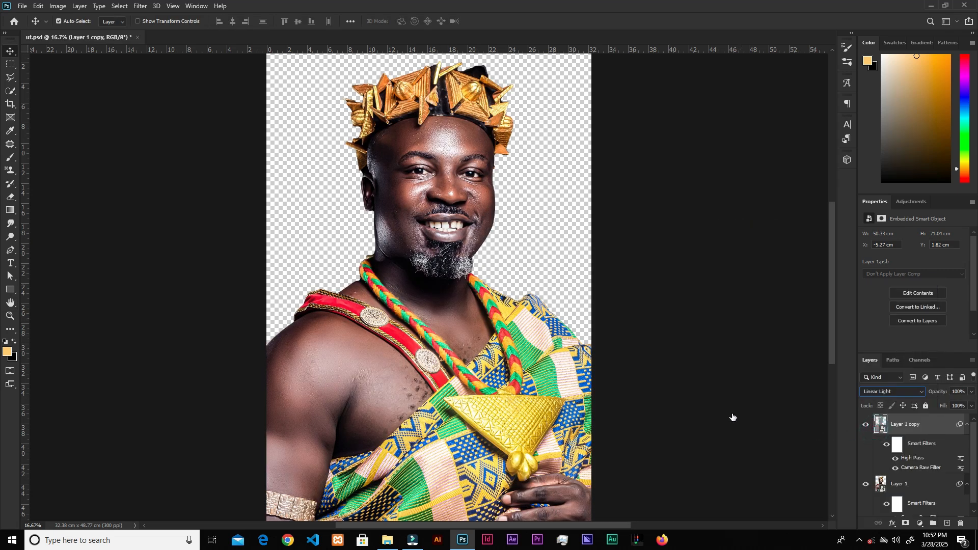
pyautogui.click(866, 425)
pyautogui.click(867, 425)
pyautogui.hotkey('ctrl', '+')
pyautogui.moveTo(490, 273); pyautogui.dragTo(500, 395)
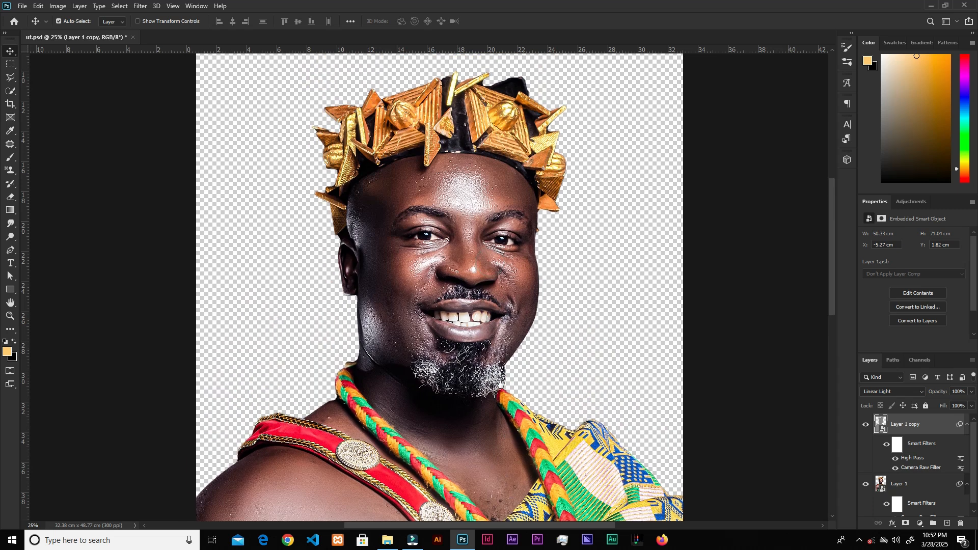
pyautogui.click(868, 427)
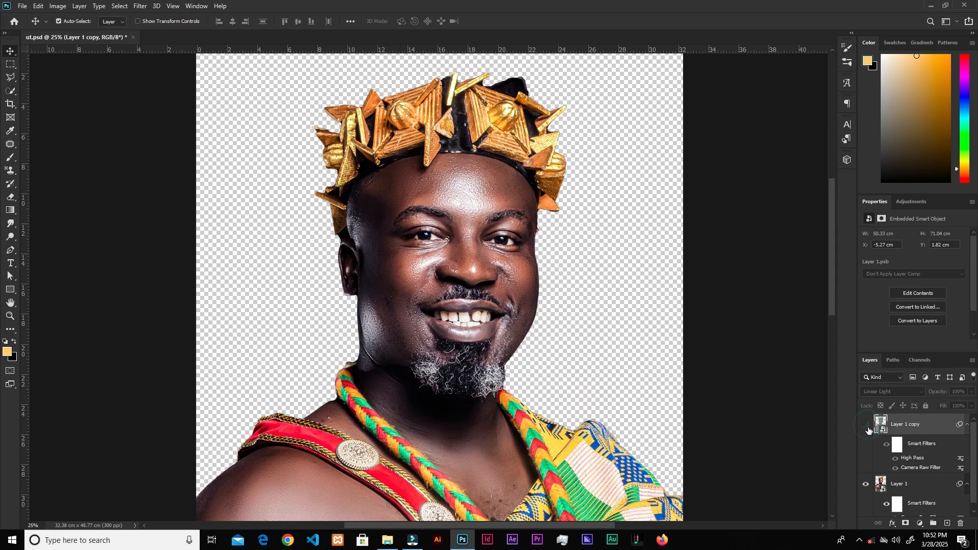
pyautogui.click(868, 428)
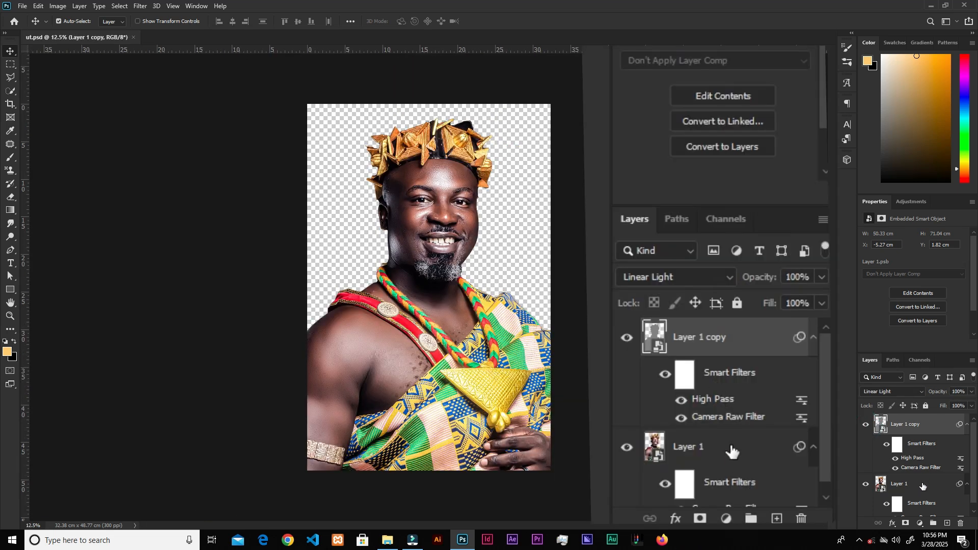
# Merge Layer 1 and Layer 1 copy into a single layer.
pyautogui.click(922, 485)
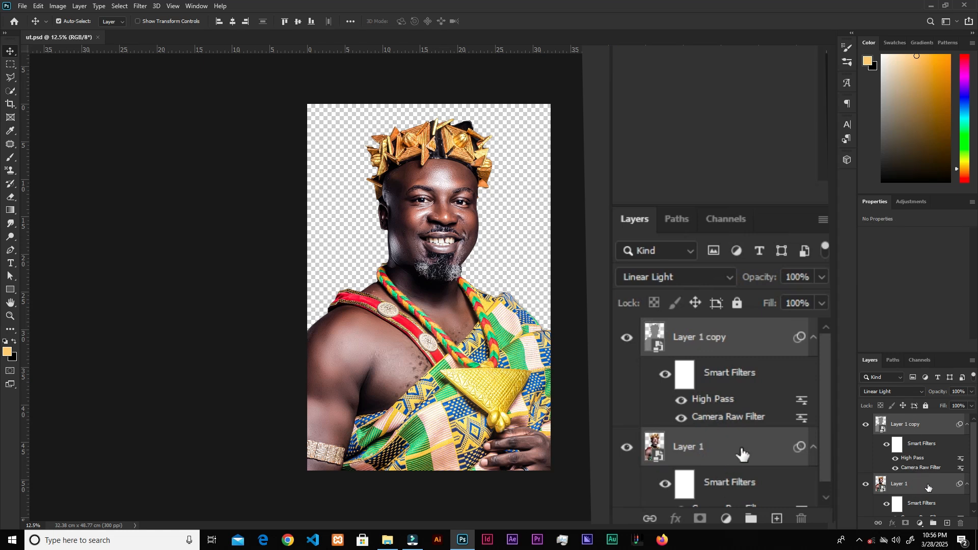
pyautogui.rightClick(925, 487)
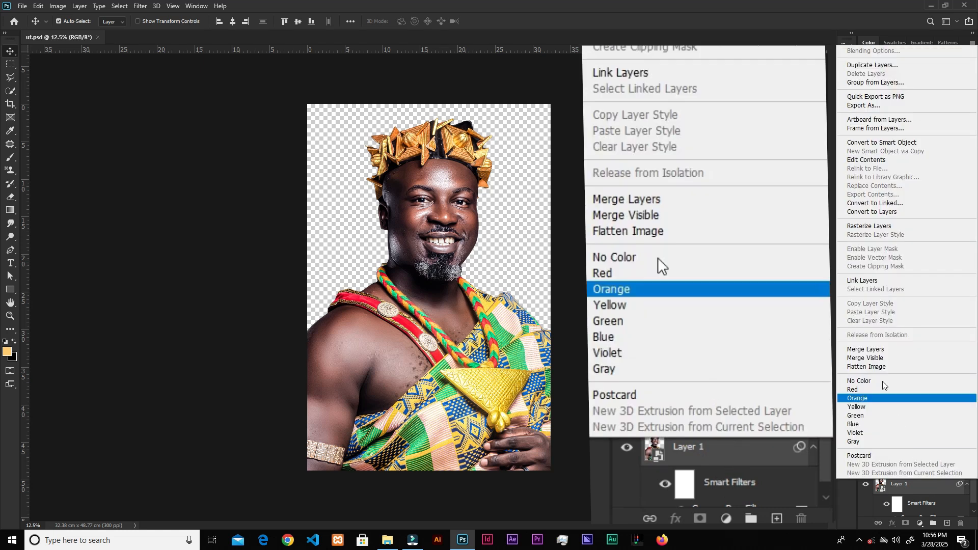
pyautogui.click(869, 349)
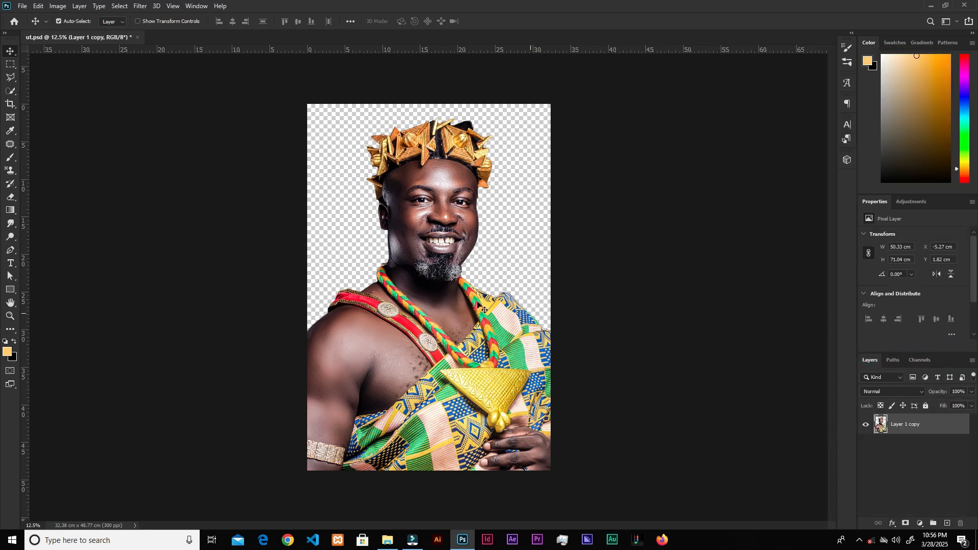
# Add a Color Balance adjustment layer above the portrait and set its midtones Cyan–Red value to +100.
pyautogui.hotkey('ctrl', '+')
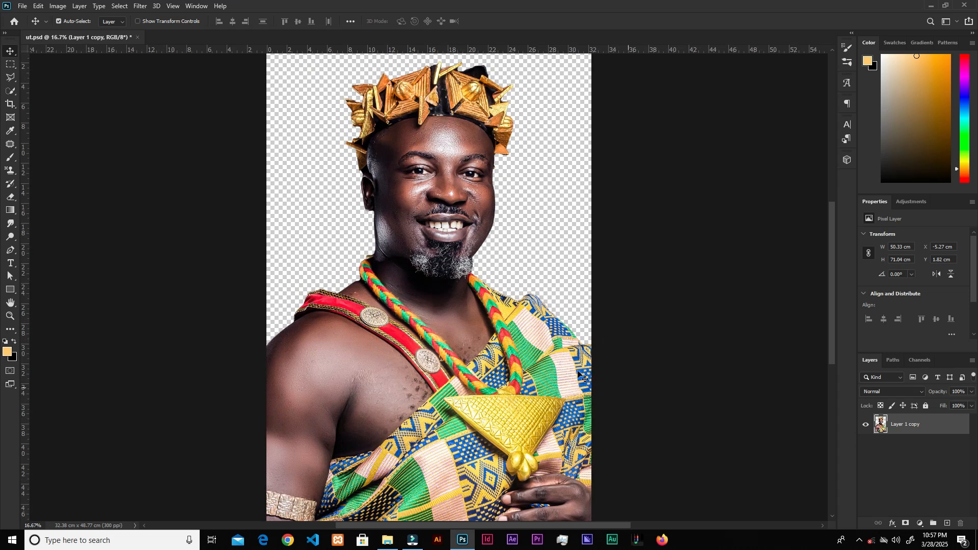
pyautogui.click(920, 524)
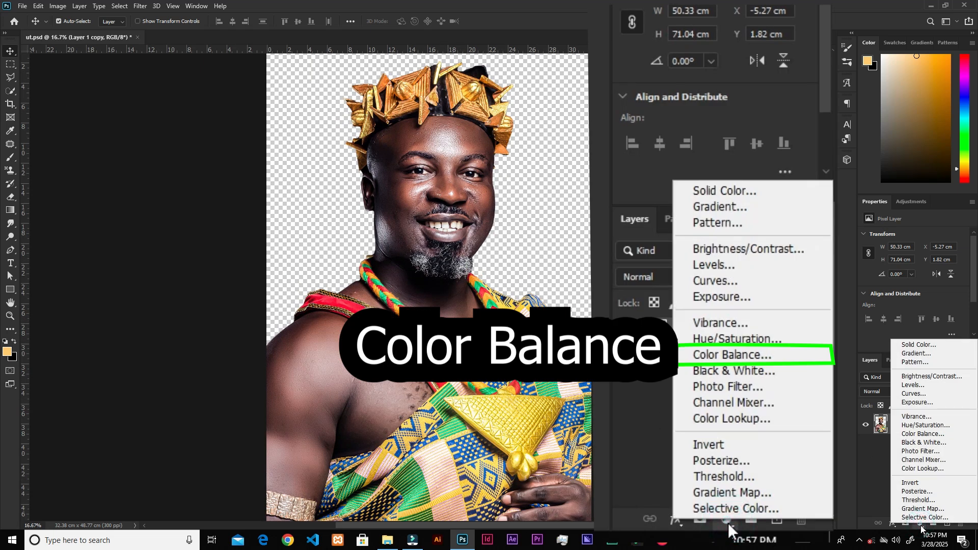
pyautogui.click(922, 434)
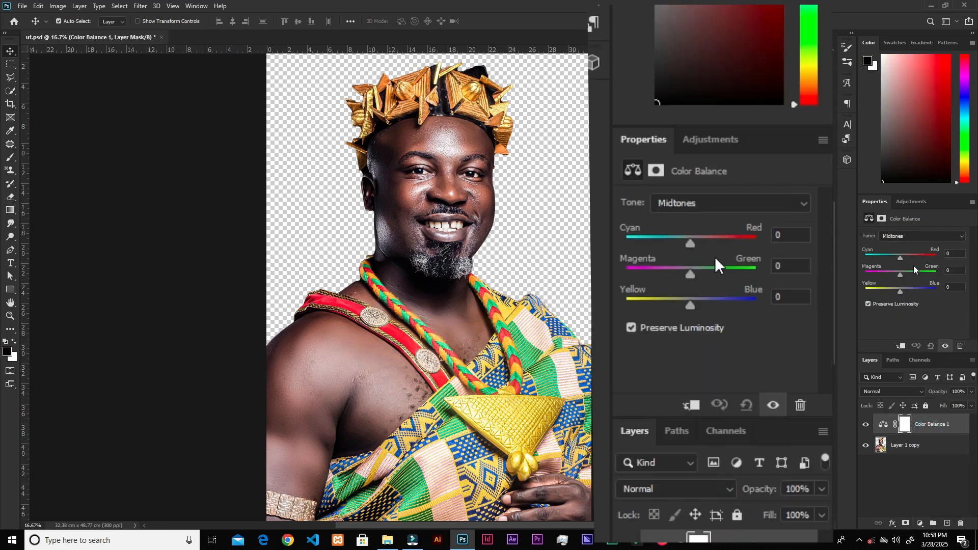
pyautogui.moveTo(901, 259); pyautogui.dragTo(939, 263)
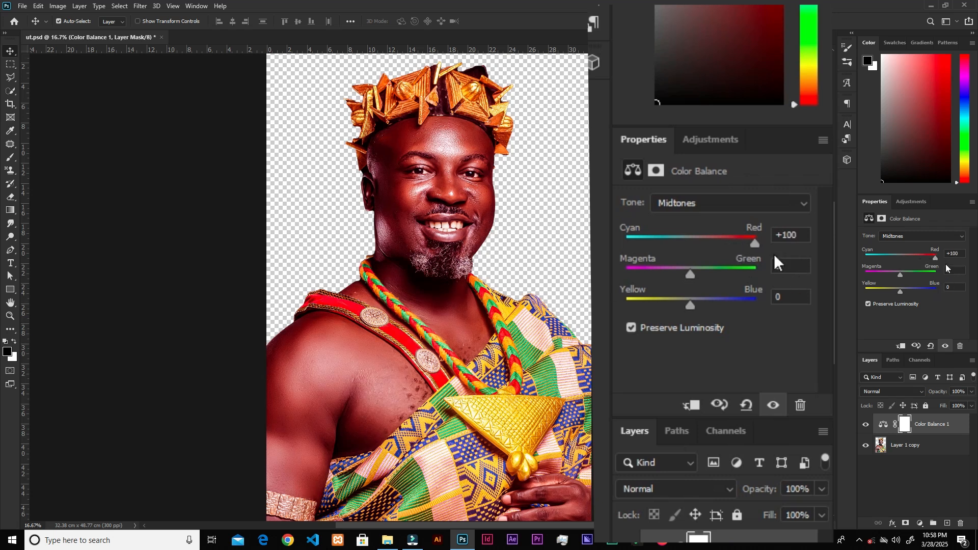
pyautogui.moveTo(935, 258); pyautogui.dragTo(932, 262)
pyautogui.moveTo(932, 258); pyautogui.dragTo(938, 259)
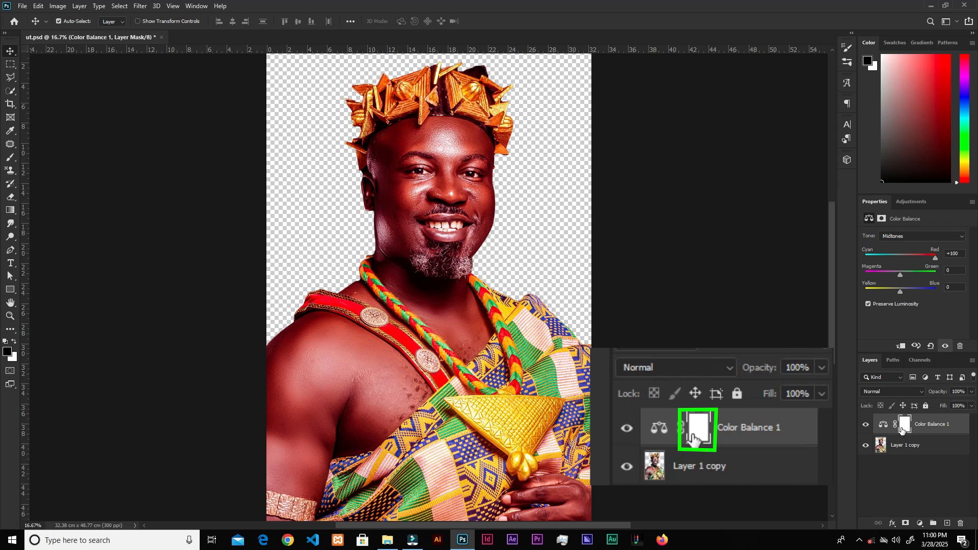
# Choose the Brush tool for the Color Balance layer mask and reduce the brush size to 400.
pyautogui.click(12, 159)
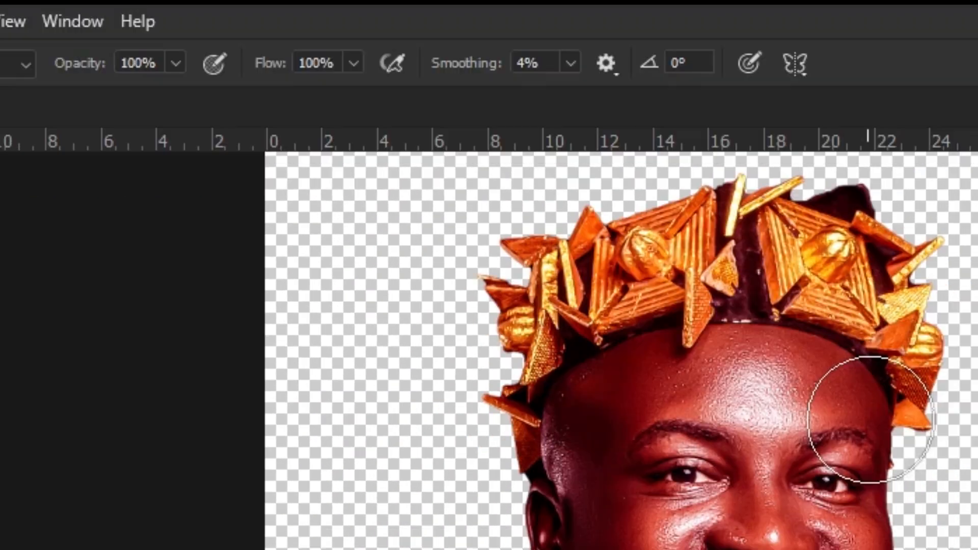
pyautogui.moveTo(939, 460)
pyautogui.mouseDown()
pyautogui.moveTo(799, 470)
pyautogui.moveTo(671, 457)
pyautogui.mouseUp()
pyautogui.moveTo(390, 203)
pyautogui.mouseDown()
pyautogui.moveTo(444, 354)
pyautogui.moveTo(444, 443)
pyautogui.moveTo(533, 472)
pyautogui.mouseUp()
pyautogui.press('v')
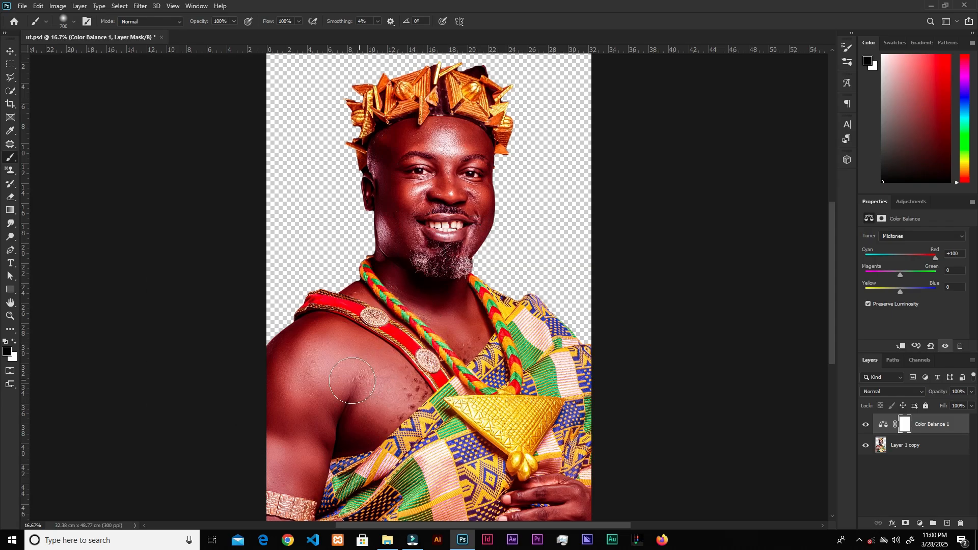
pyautogui.press('[')
pyautogui.press('[')
pyautogui.press('[')
# Try painting black over the golden crown on the Color Balance mask, and undo the strokes.
pyautogui.moveTo(512, 143)
pyautogui.mouseDown()
pyautogui.moveTo(495, 111)
pyautogui.moveTo(436, 96)
pyautogui.moveTo(472, 94)
pyautogui.moveTo(426, 76)
pyautogui.moveTo(378, 91)
pyautogui.moveTo(380, 105)
pyautogui.moveTo(329, 106)
pyautogui.moveTo(327, 129)
pyautogui.moveTo(336, 138)
pyautogui.moveTo(356, 127)
pyautogui.mouseUp()
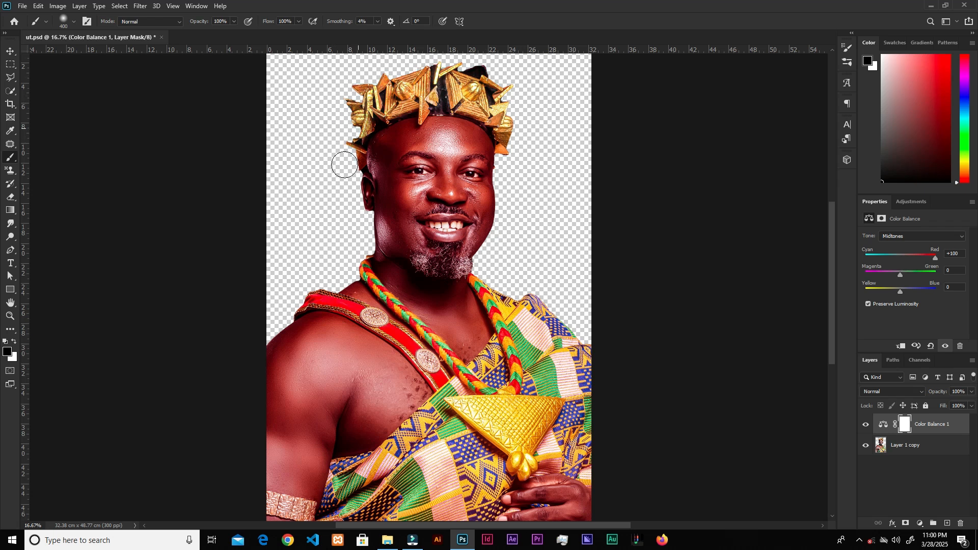
pyautogui.moveTo(528, 129)
pyautogui.mouseDown()
pyautogui.moveTo(457, 78)
pyautogui.moveTo(429, 92)
pyautogui.mouseUp()
pyautogui.hotkey('ctrl', 'z')
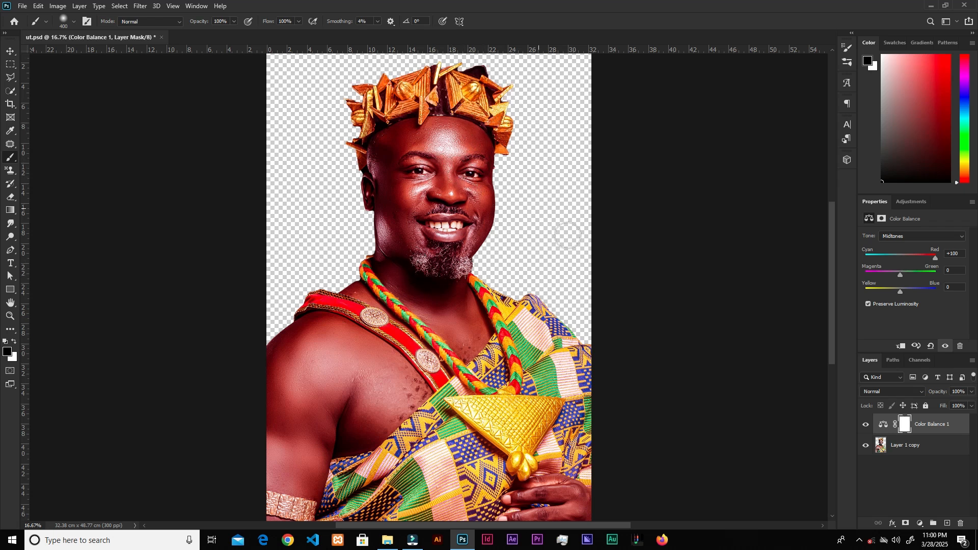
# Paint black over the patterned cloth and gold pendant on the Color Balance mask to remove the red tint there.
pyautogui.moveTo(525, 306)
pyautogui.mouseDown()
pyautogui.moveTo(537, 430)
pyautogui.moveTo(573, 394)
pyautogui.moveTo(527, 388)
pyautogui.moveTo(511, 500)
pyautogui.moveTo(563, 492)
pyautogui.moveTo(589, 470)
pyautogui.moveTo(592, 520)
pyautogui.moveTo(570, 503)
pyautogui.moveTo(419, 516)
pyautogui.moveTo(398, 508)
pyautogui.moveTo(548, 468)
pyautogui.moveTo(555, 501)
pyautogui.mouseUp()
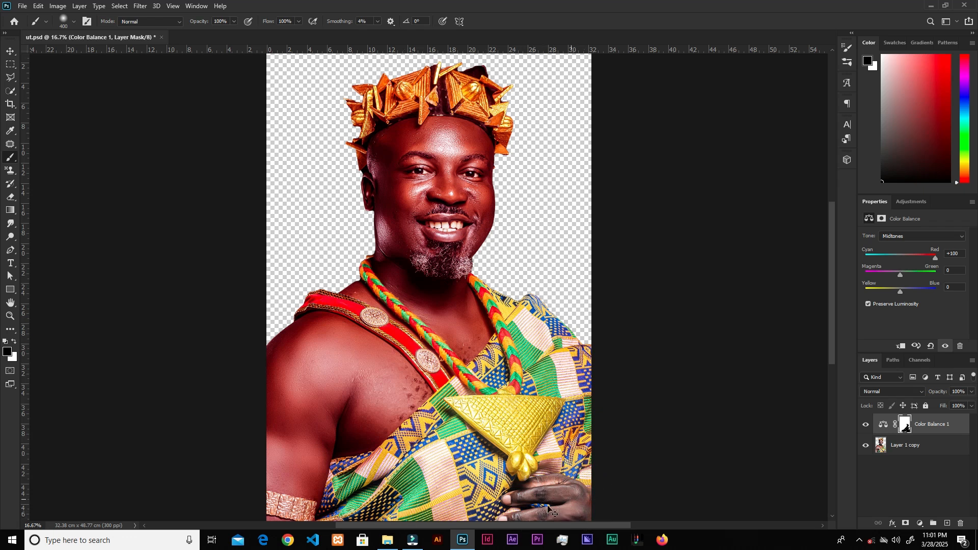
pyautogui.hotkey('ctrl', 'z')
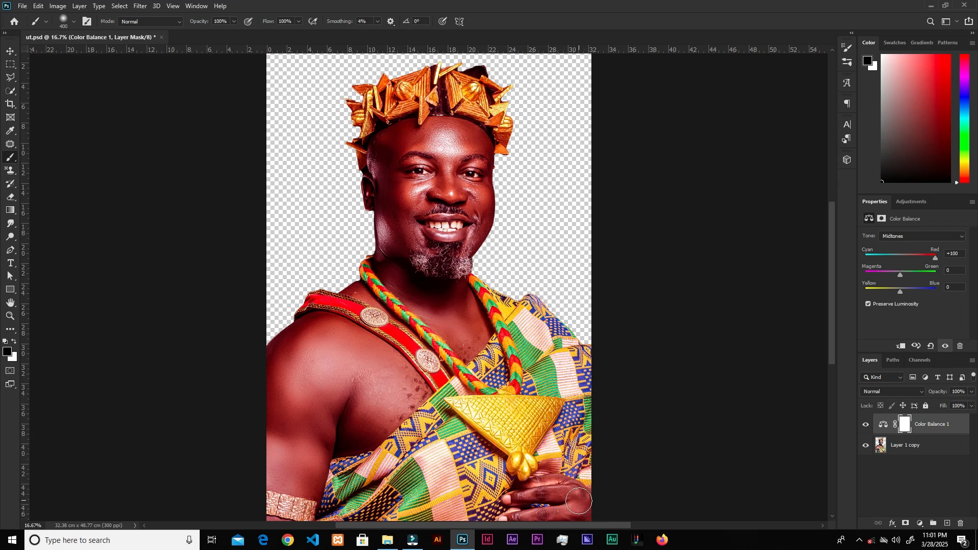
pyautogui.hotkey('ctrl', 'shift', 'z')
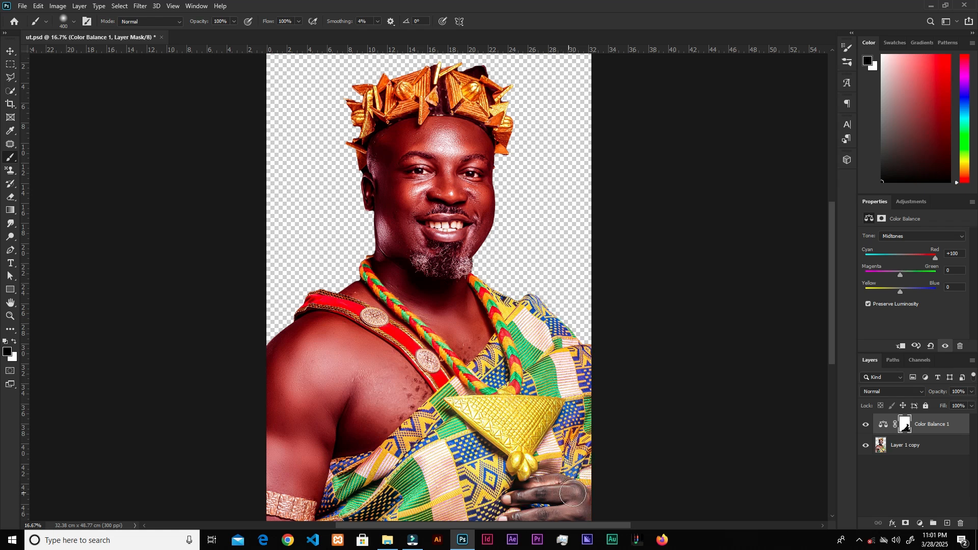
pyautogui.moveTo(587, 501); pyautogui.dragTo(566, 500)
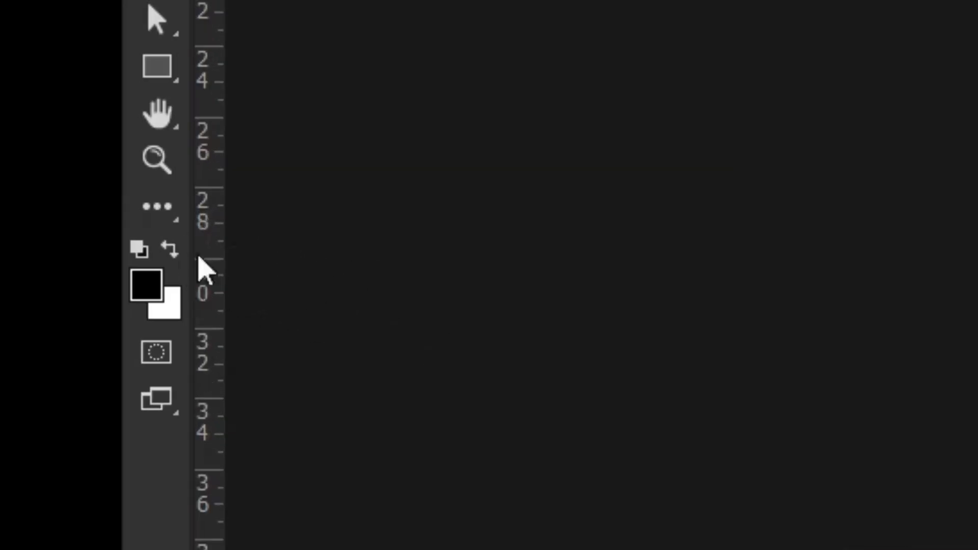
# Paint white over the hand on the Color Balance mask to restore its red tint, and black over the remaining cloth beside it.
pyautogui.click(13, 342)
pyautogui.moveTo(545, 490)
pyautogui.mouseDown()
pyautogui.moveTo(575, 497)
pyautogui.moveTo(538, 489)
pyautogui.moveTo(554, 507)
pyautogui.moveTo(516, 511)
pyautogui.moveTo(591, 512)
pyautogui.moveTo(534, 500)
pyautogui.mouseUp()
pyautogui.press('x')
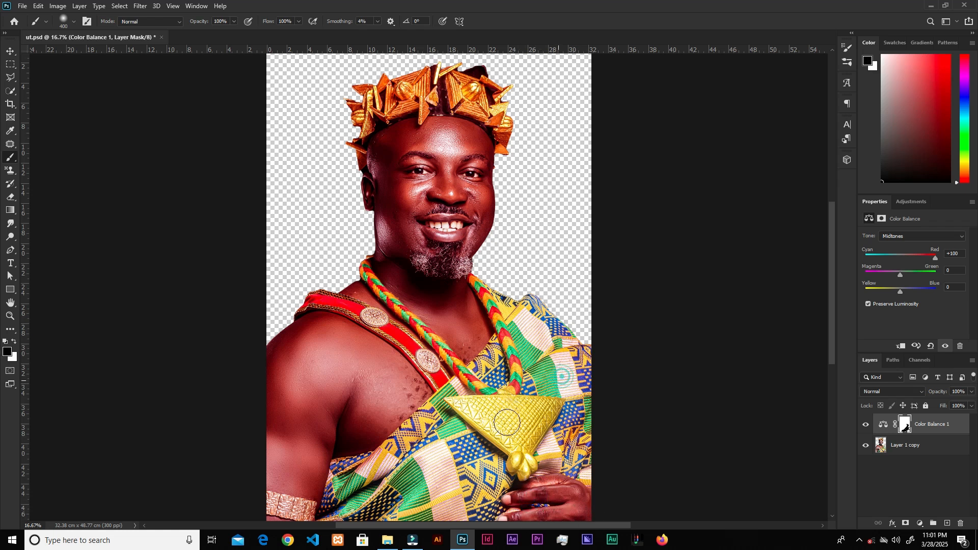
pyautogui.moveTo(589, 410); pyautogui.dragTo(582, 424)
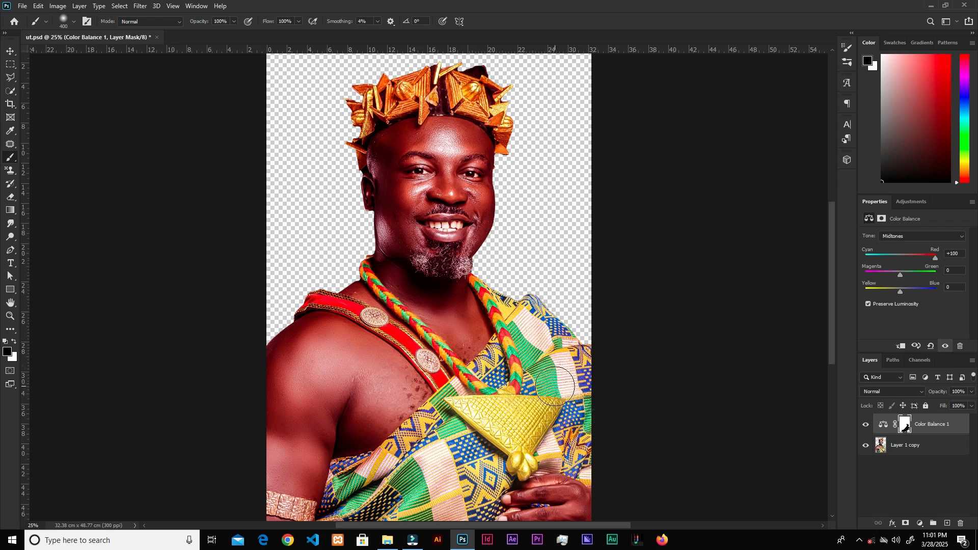
# Select the Layer 1 copy layer and choose the Dodge tool with its exposure set to 24%.
pyautogui.hotkey('ctrl', '+')
pyautogui.moveTo(506, 305); pyautogui.dragTo(522, 455)
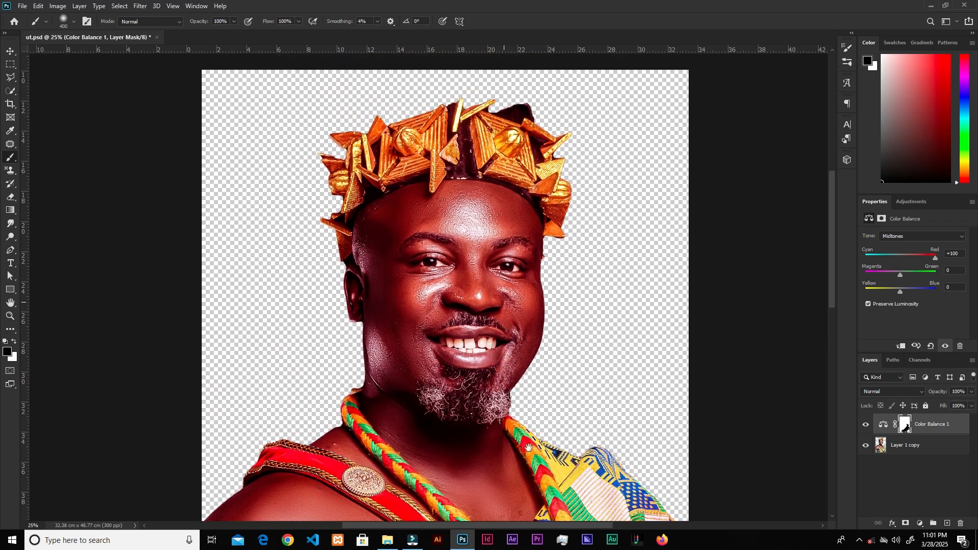
pyautogui.click(933, 446)
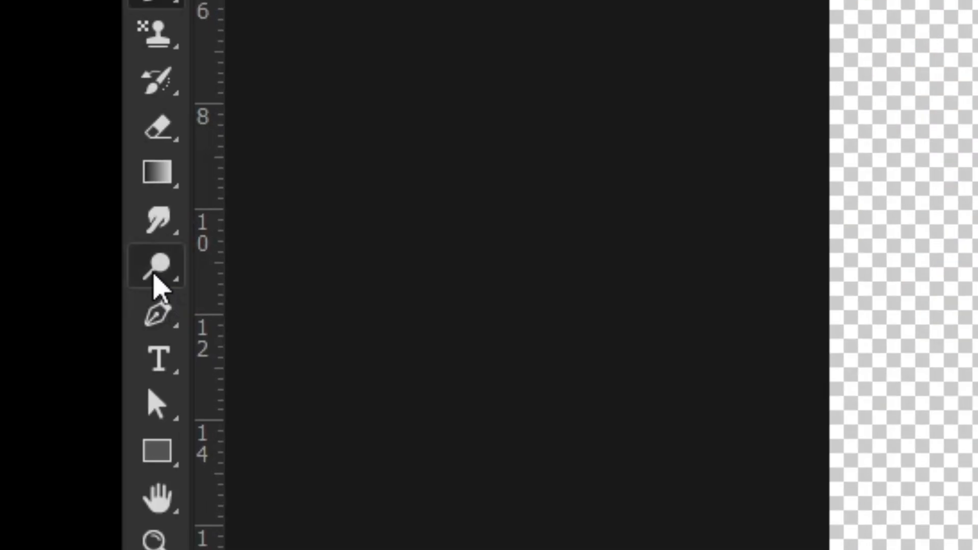
pyautogui.click(157, 270)
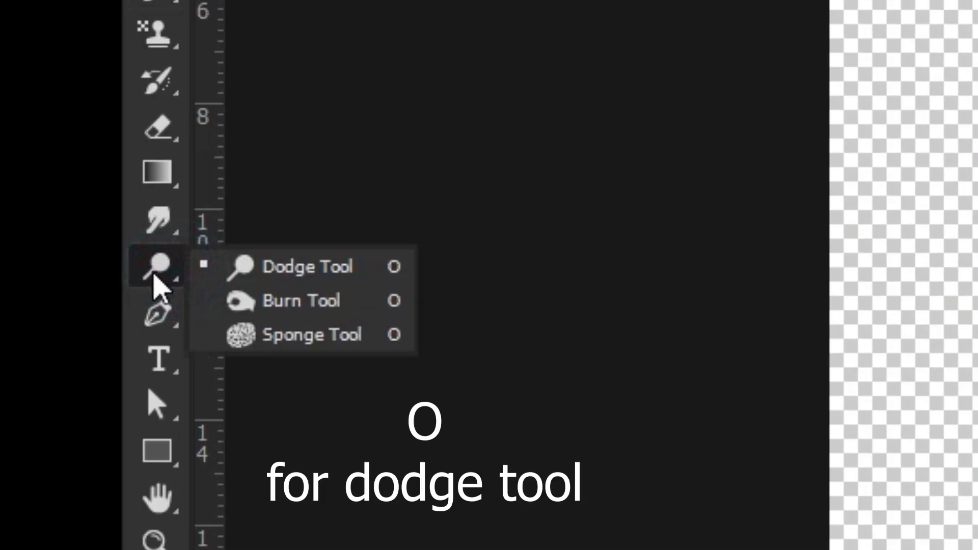
pyautogui.click(267, 266)
pyautogui.click(159, 276)
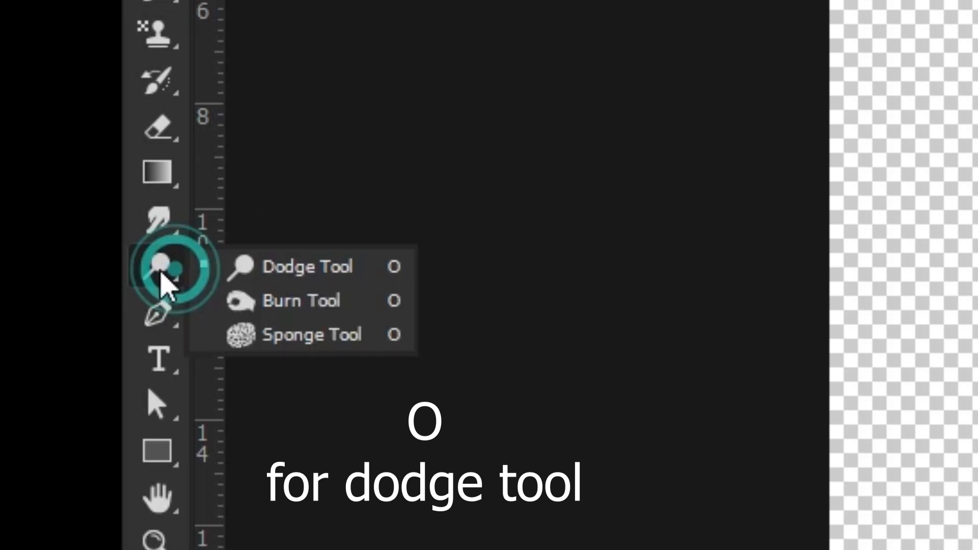
pyautogui.click(253, 269)
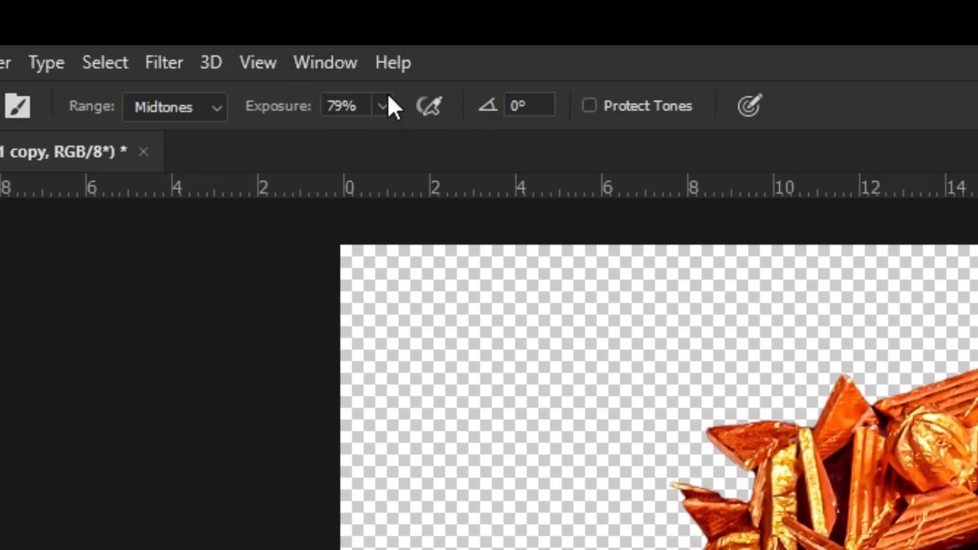
pyautogui.click(216, 21)
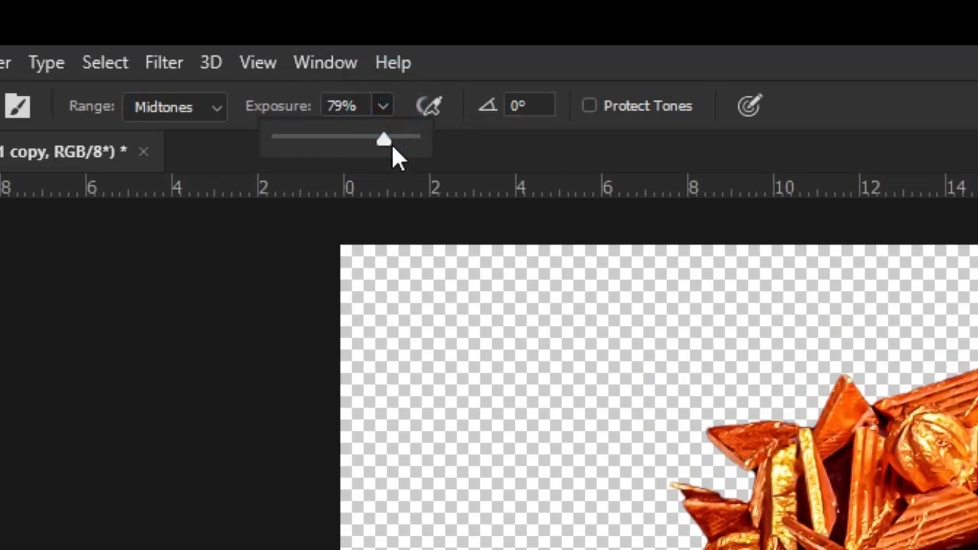
pyautogui.moveTo(379, 148); pyautogui.dragTo(310, 149)
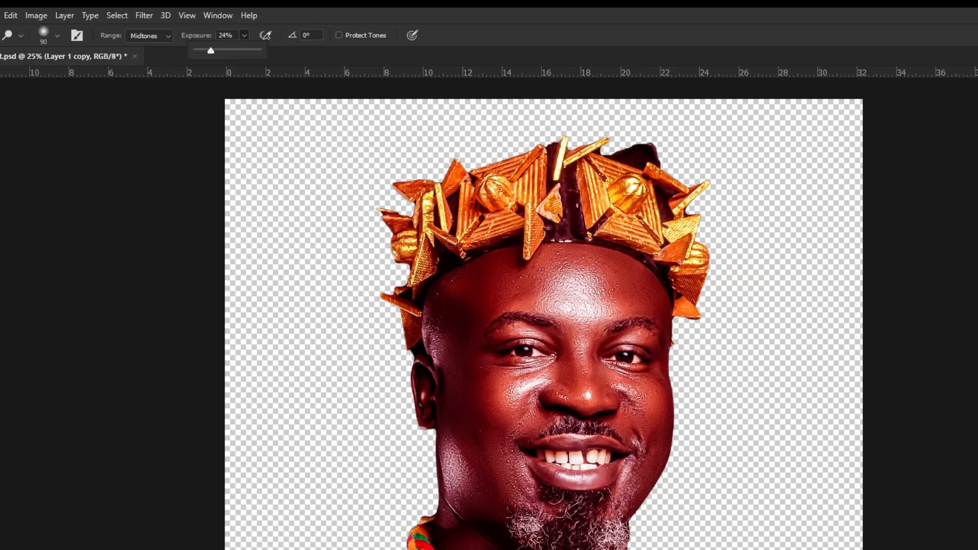
# Brighten the forehead highlights with the Dodge tool at brush size 300.
pyautogui.press(']')
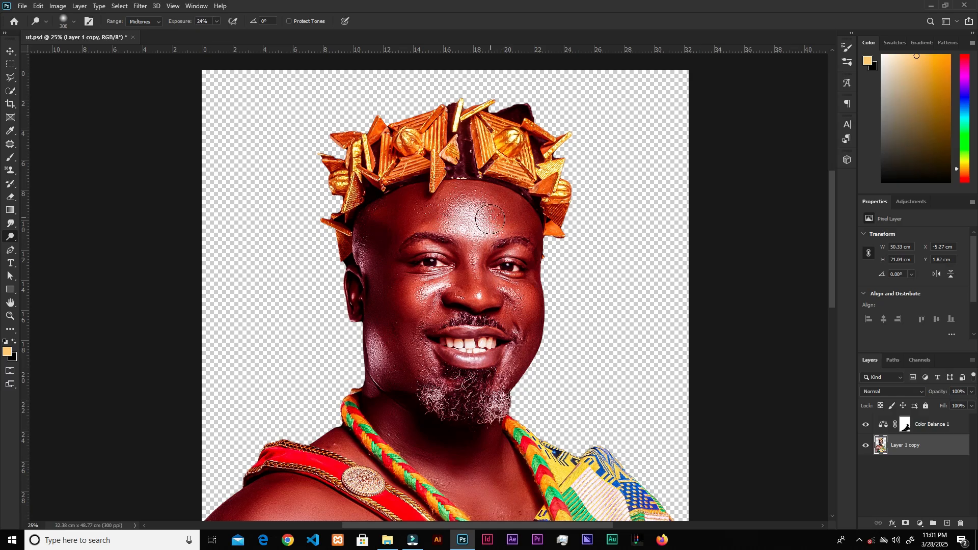
pyautogui.moveTo(460, 211)
pyautogui.mouseDown()
pyautogui.moveTo(443, 219)
pyautogui.moveTo(454, 206)
pyautogui.moveTo(485, 220)
pyautogui.moveTo(433, 227)
pyautogui.moveTo(524, 219)
pyautogui.mouseUp()
pyautogui.hotkey('ctrl', 'z')
pyautogui.hotkey('ctrl', 'shift', 'z')
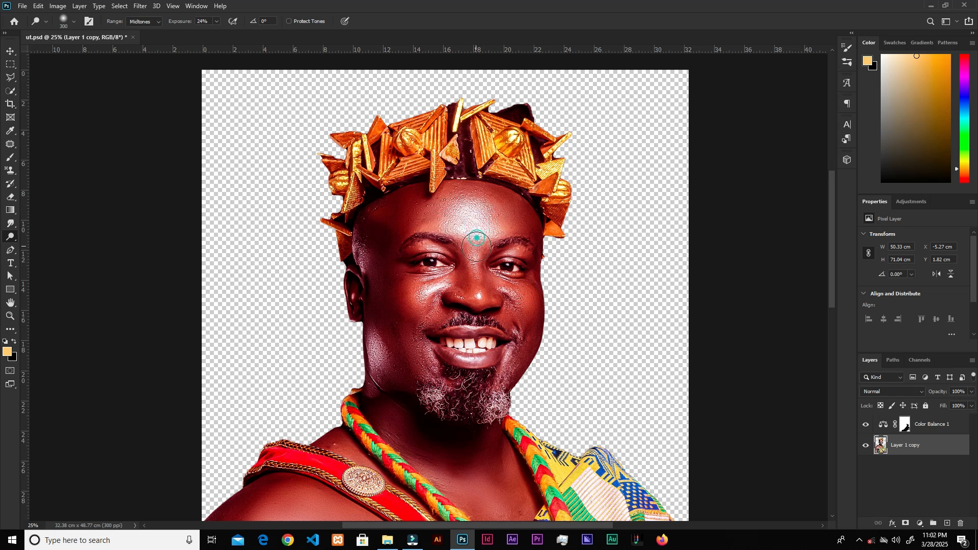
# Dodge the highlights on the cheeks, nose, forehead and sides of the face with the brush size reduced to 150.
pyautogui.press('[')
pyautogui.press('[')
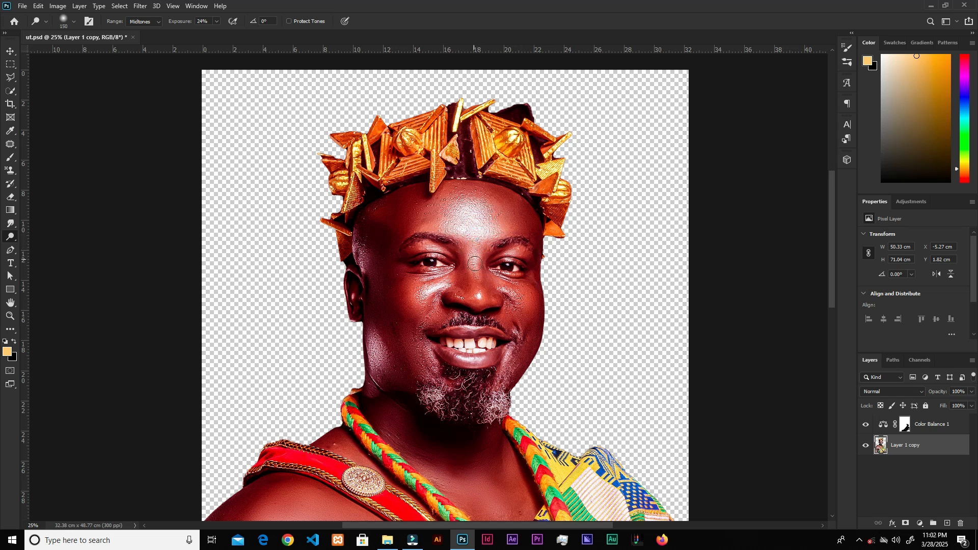
pyautogui.moveTo(415, 283)
pyautogui.mouseDown()
pyautogui.moveTo(407, 313)
pyautogui.moveTo(448, 284)
pyautogui.moveTo(421, 320)
pyautogui.mouseUp()
pyautogui.moveTo(424, 361); pyautogui.dragTo(427, 380)
pyautogui.moveTo(509, 302)
pyautogui.mouseDown()
pyautogui.moveTo(496, 284)
pyautogui.moveTo(525, 306)
pyautogui.moveTo(515, 296)
pyautogui.moveTo(513, 326)
pyautogui.mouseUp()
pyautogui.moveTo(374, 334); pyautogui.dragTo(379, 359)
pyautogui.moveTo(363, 256); pyautogui.dragTo(359, 246)
pyautogui.moveTo(442, 208); pyautogui.dragTo(452, 225)
pyautogui.moveTo(479, 273); pyautogui.dragTo(485, 294)
pyautogui.moveTo(511, 284)
pyautogui.mouseDown()
pyautogui.moveTo(483, 298)
pyautogui.moveTo(521, 309)
pyautogui.mouseUp()
pyautogui.moveTo(522, 344); pyautogui.dragTo(511, 371)
pyautogui.moveTo(420, 355); pyautogui.dragTo(439, 337)
pyautogui.moveTo(476, 220); pyautogui.dragTo(477, 270)
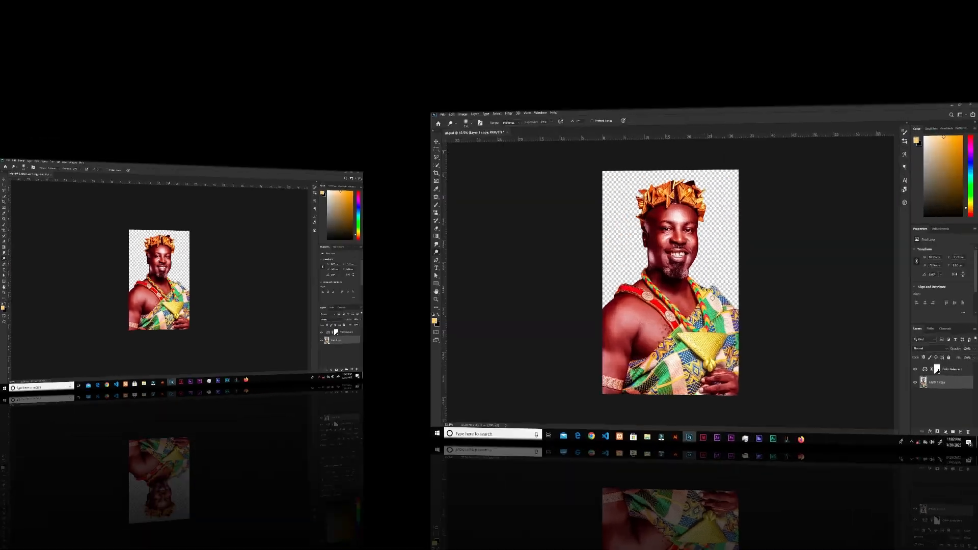
pyautogui.click(22, 6)
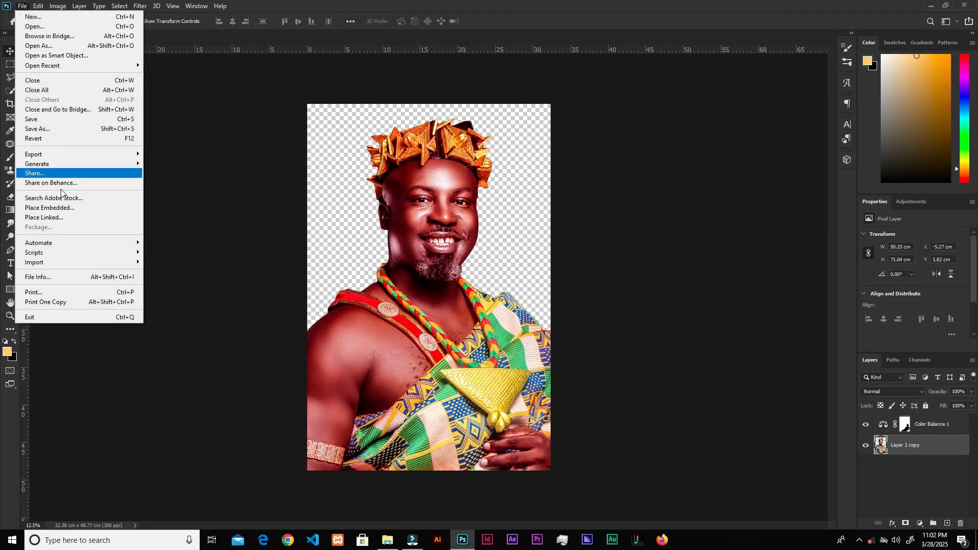
pyautogui.moveTo(76, 155)
pyautogui.click(233, 127)
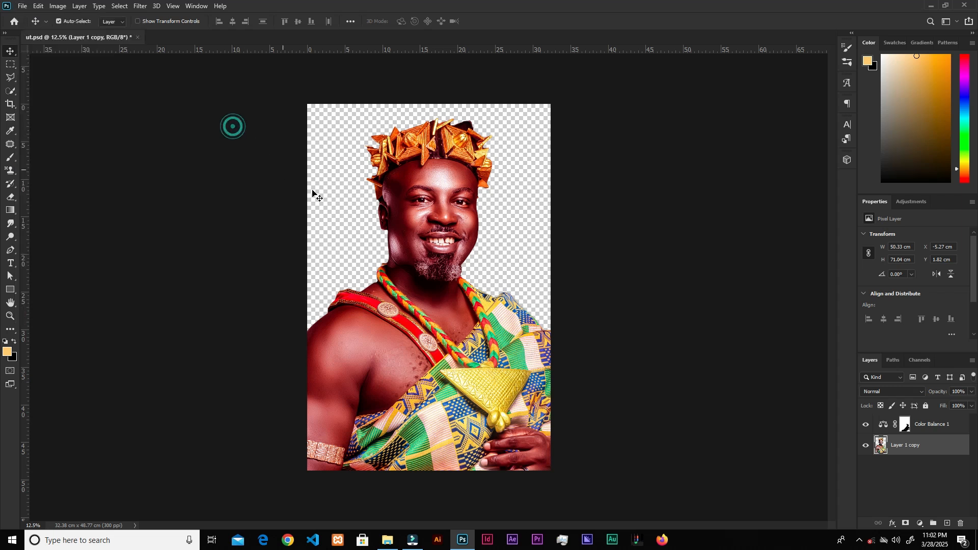